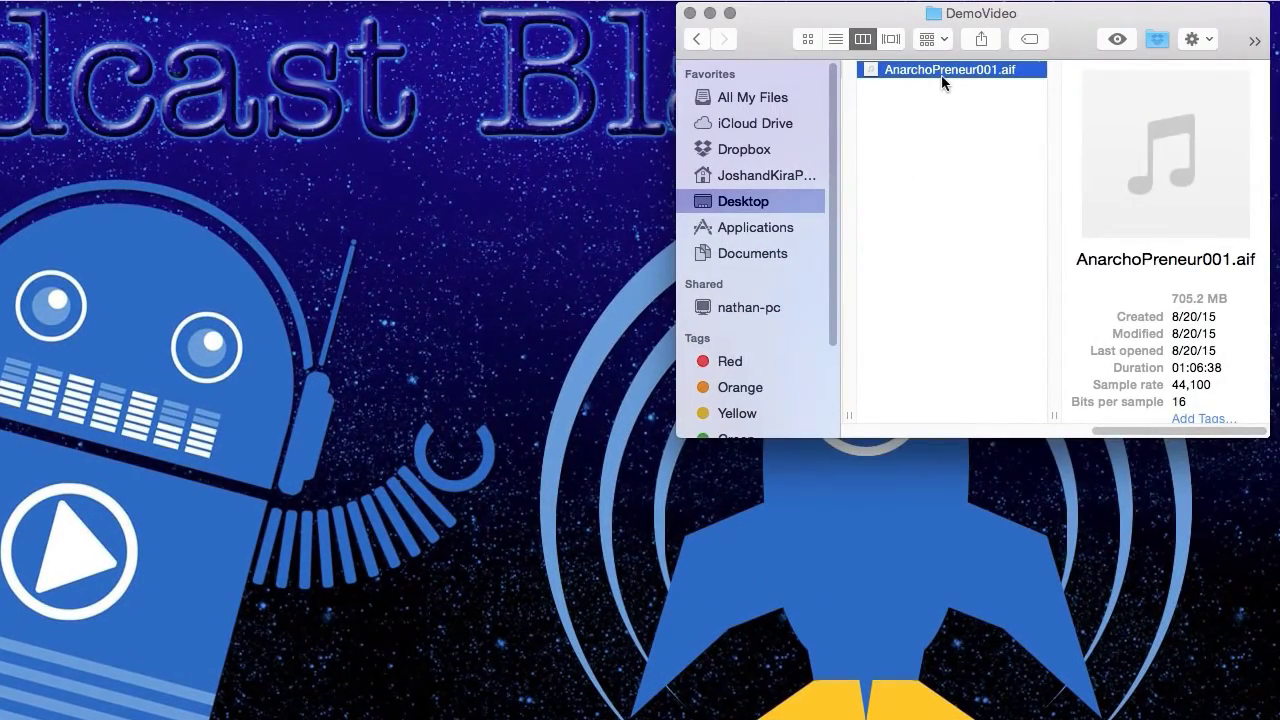
key("Return")
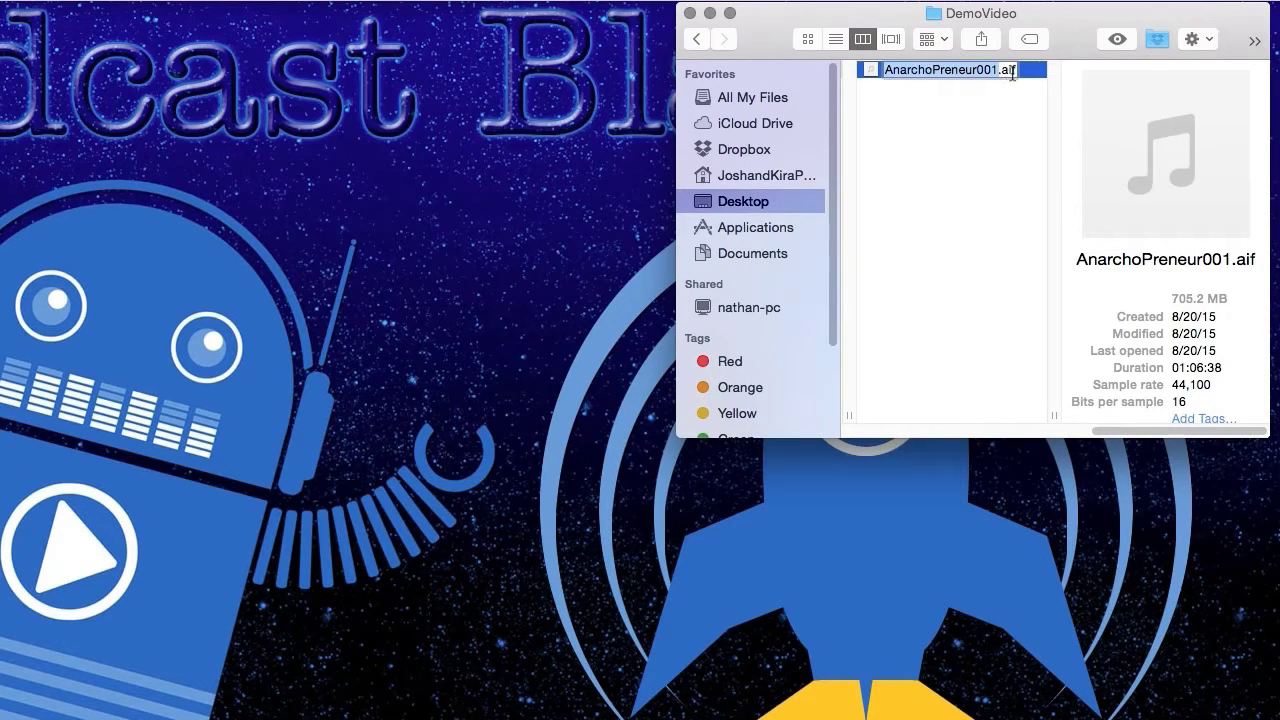
left_click(1182, 401)
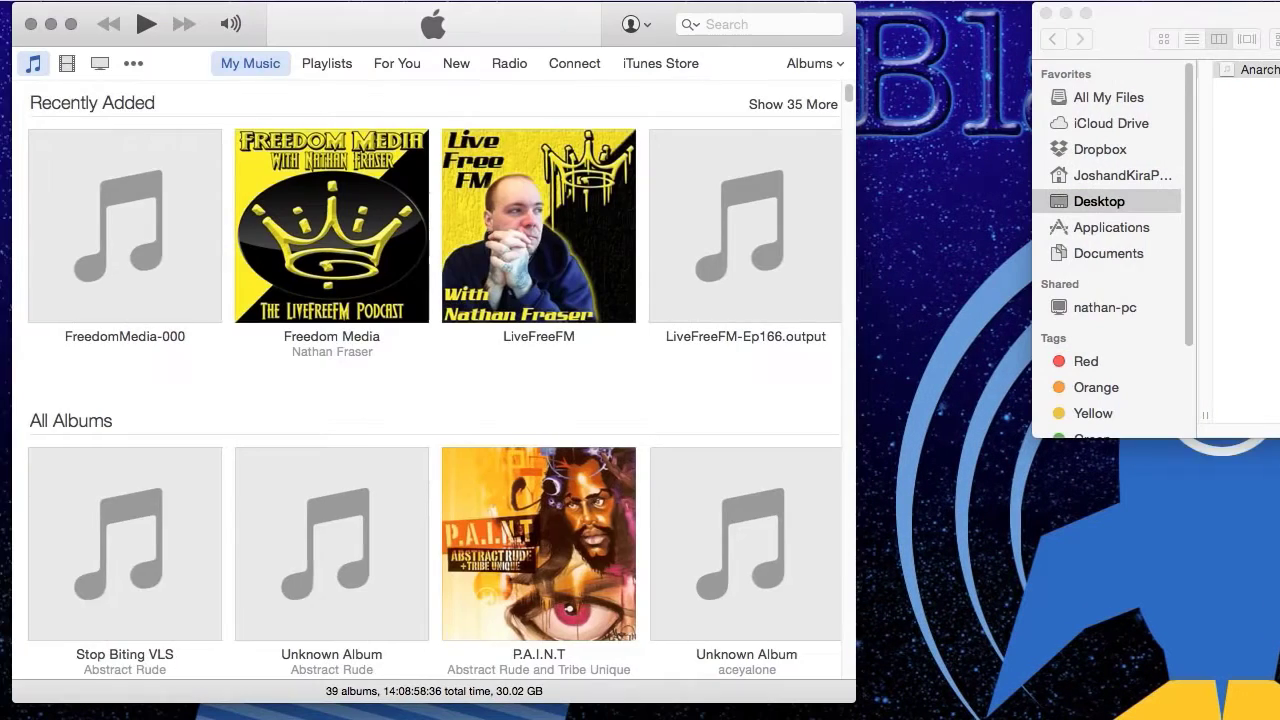
Open the iTunes import settings from the general preferences and choose MP3 Encoder as the import format.
left_click(48, 3)
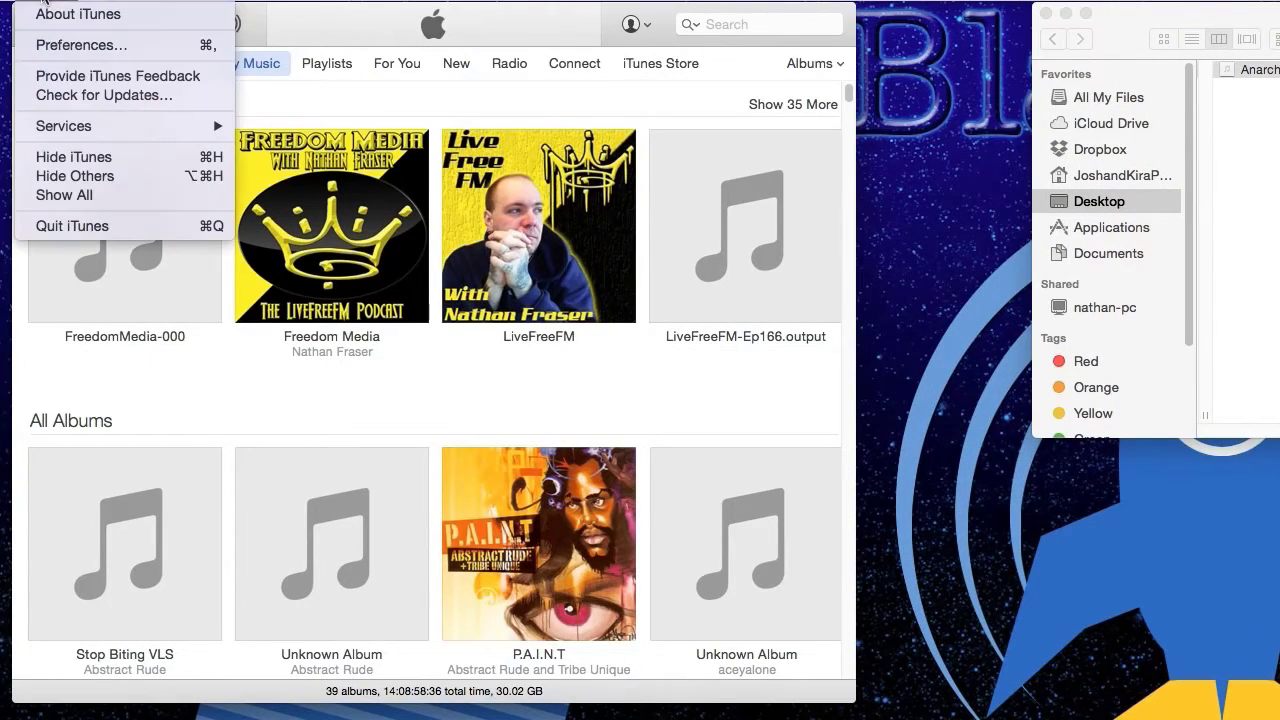
left_click(62, 46)
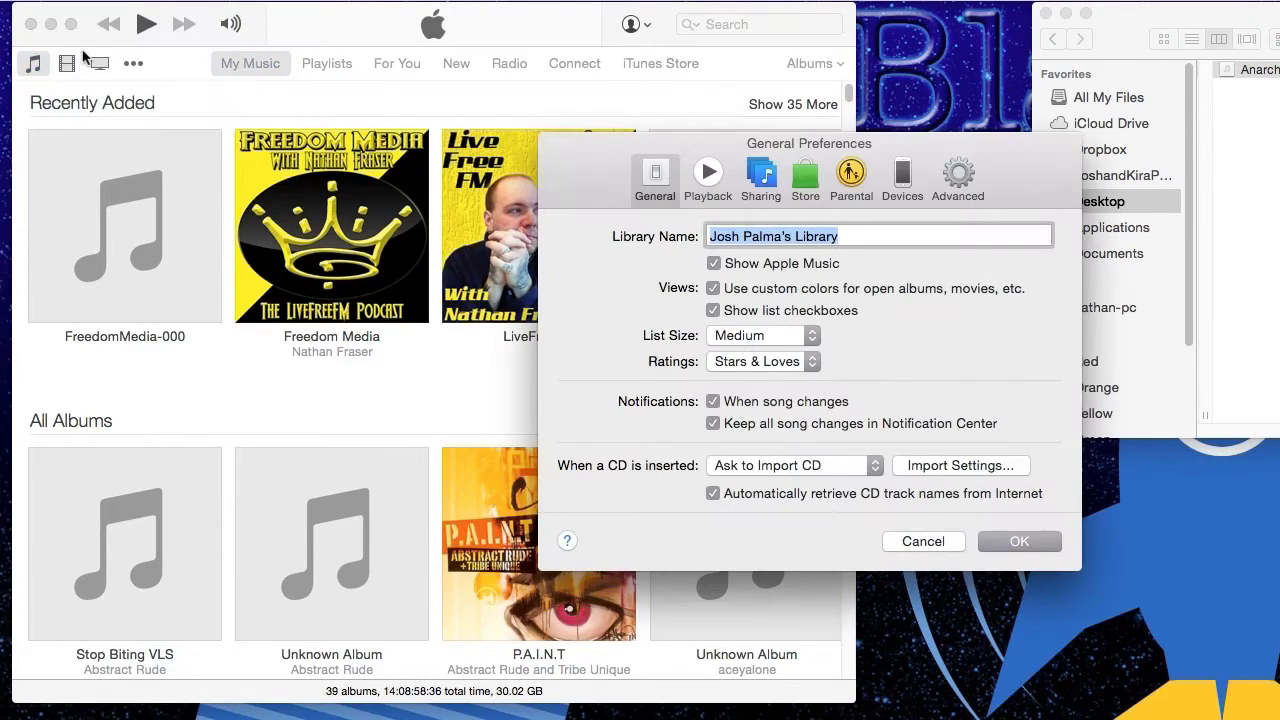
left_click(930, 470)
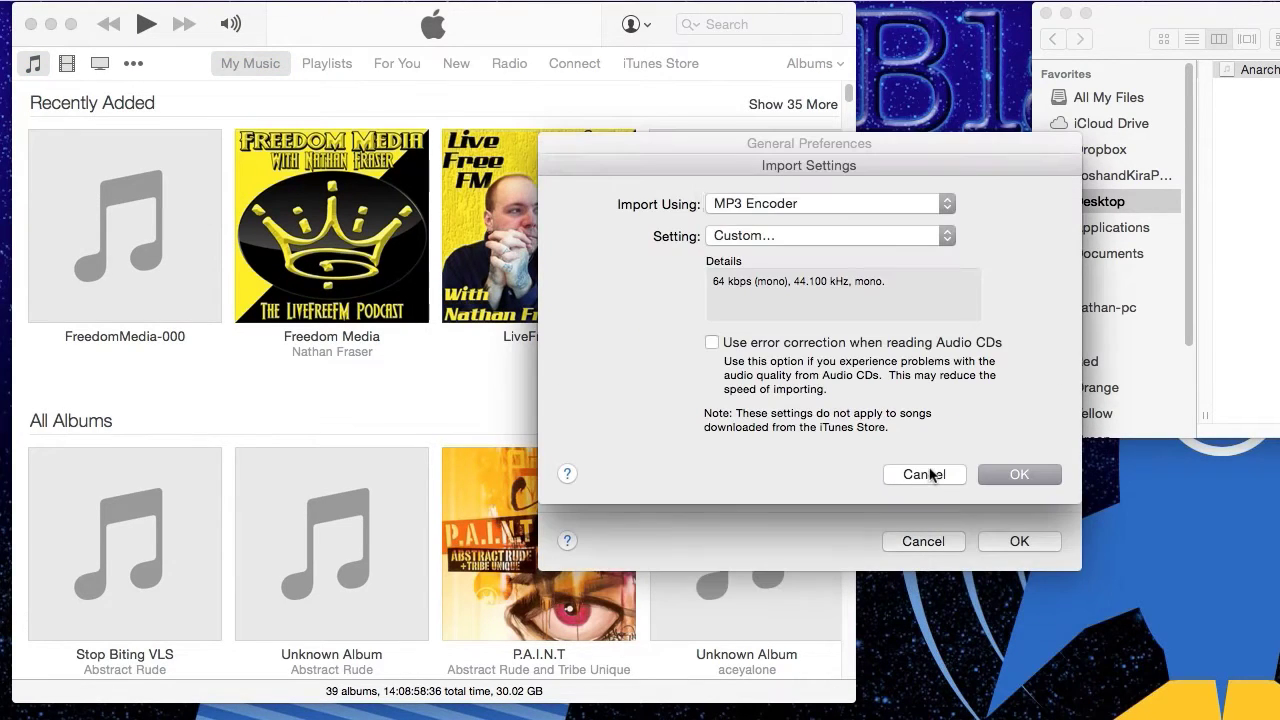
left_click(748, 205)
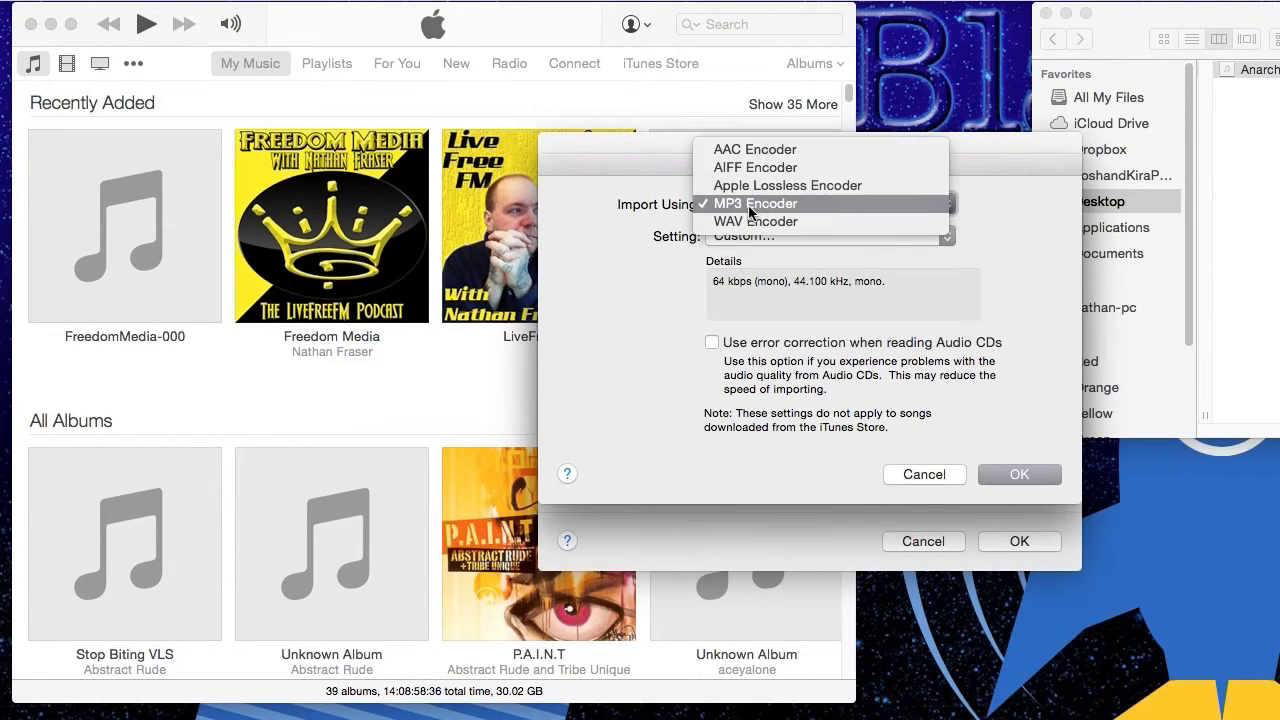
left_click(748, 205)
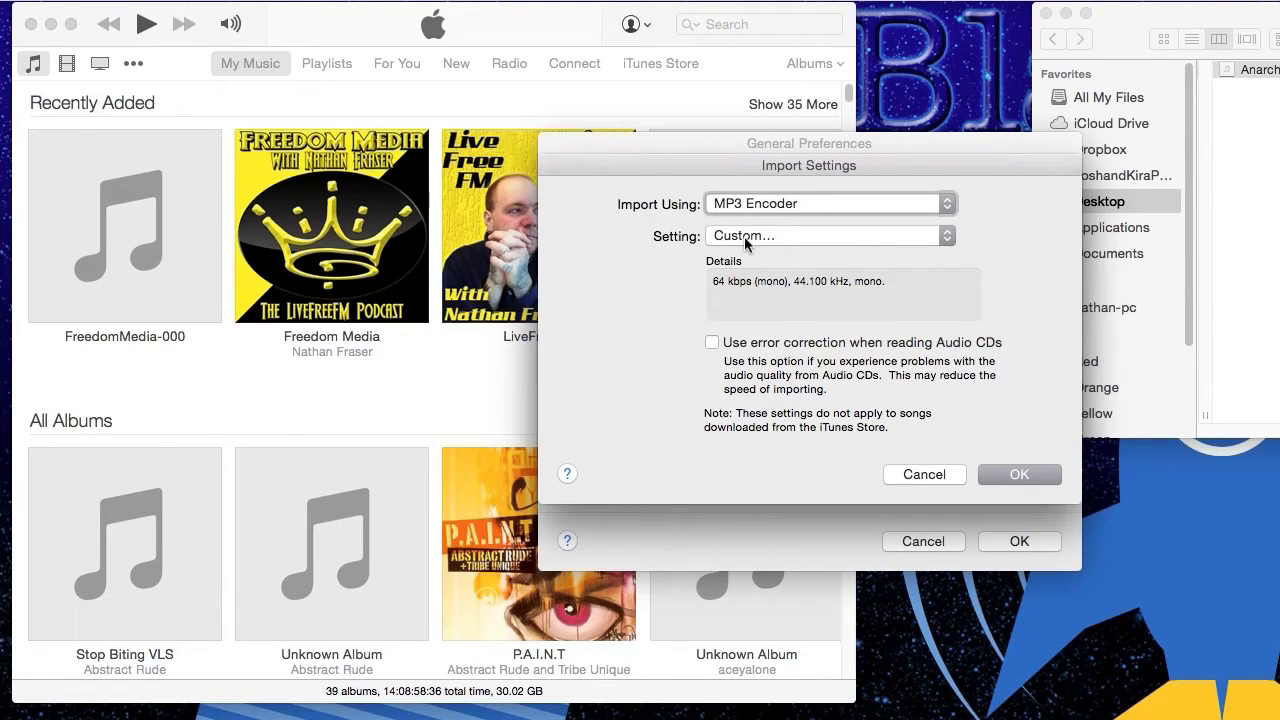
Set the custom MP3 encoder options to 128 kbps stereo bit rate, 44.100 kHz sample rate and Mono channels.
left_click(744, 236)
left_click(744, 236)
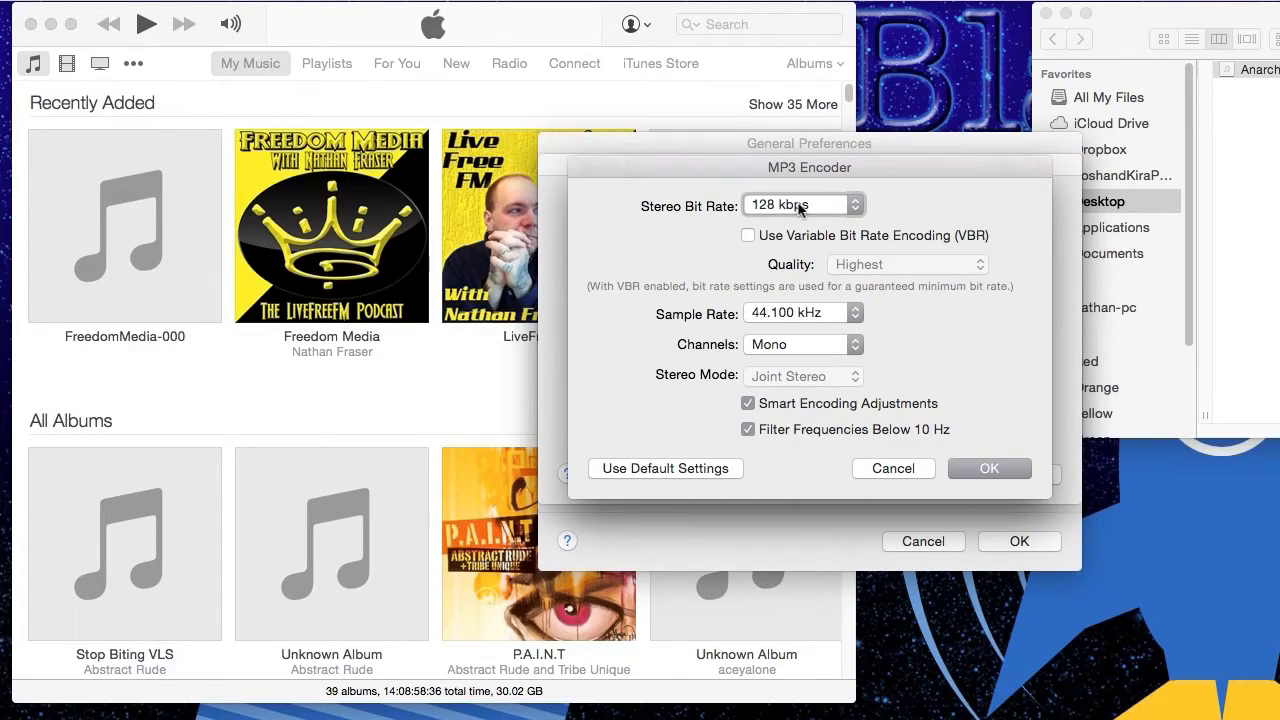
left_click(800, 208)
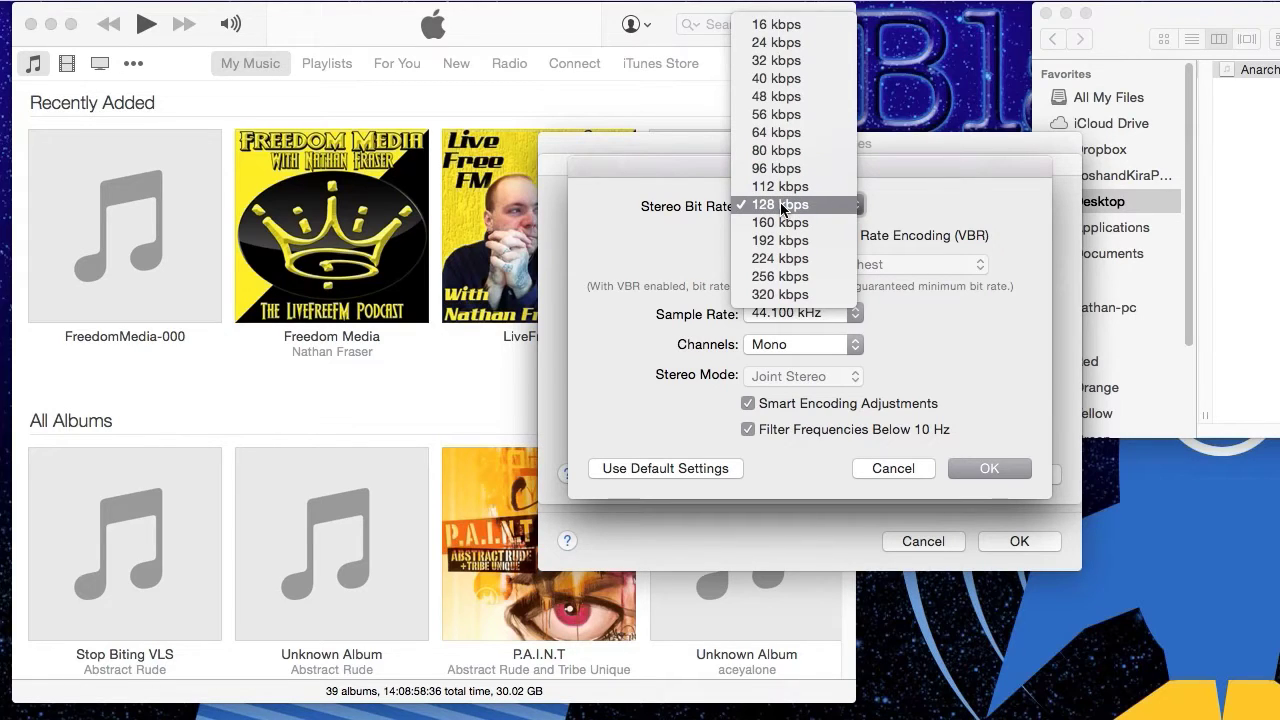
left_click(783, 207)
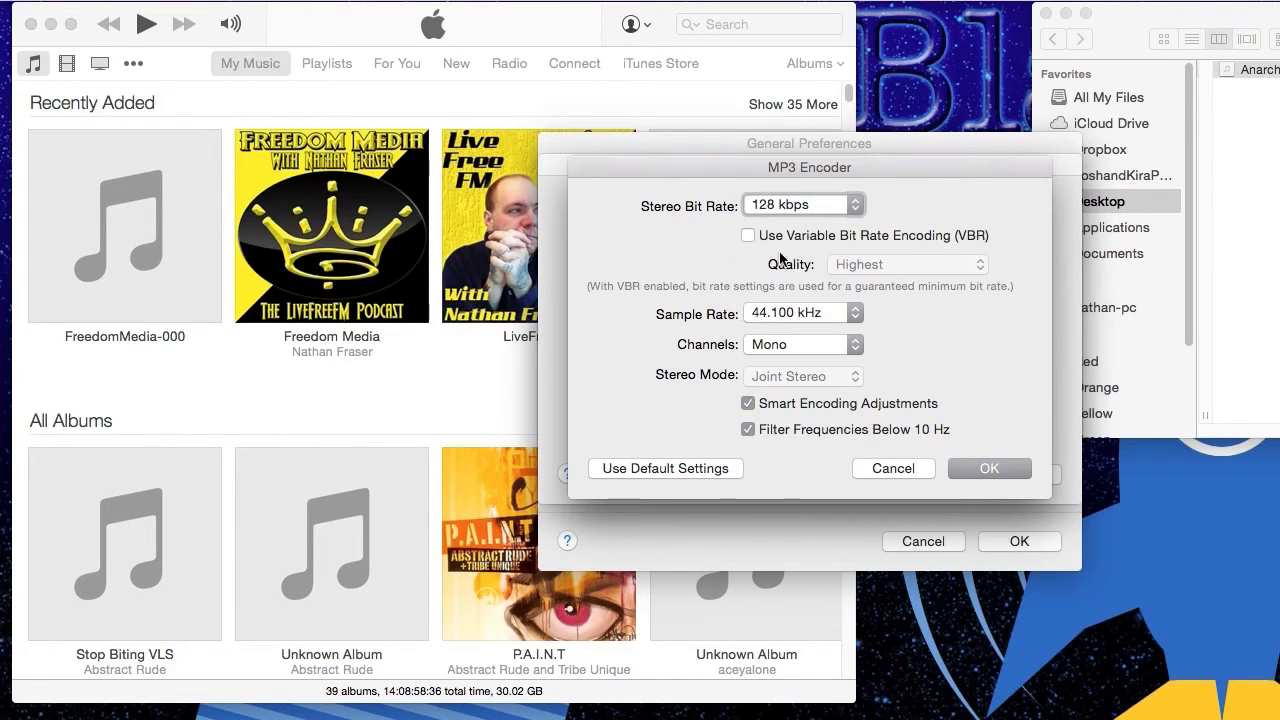
left_click(776, 315)
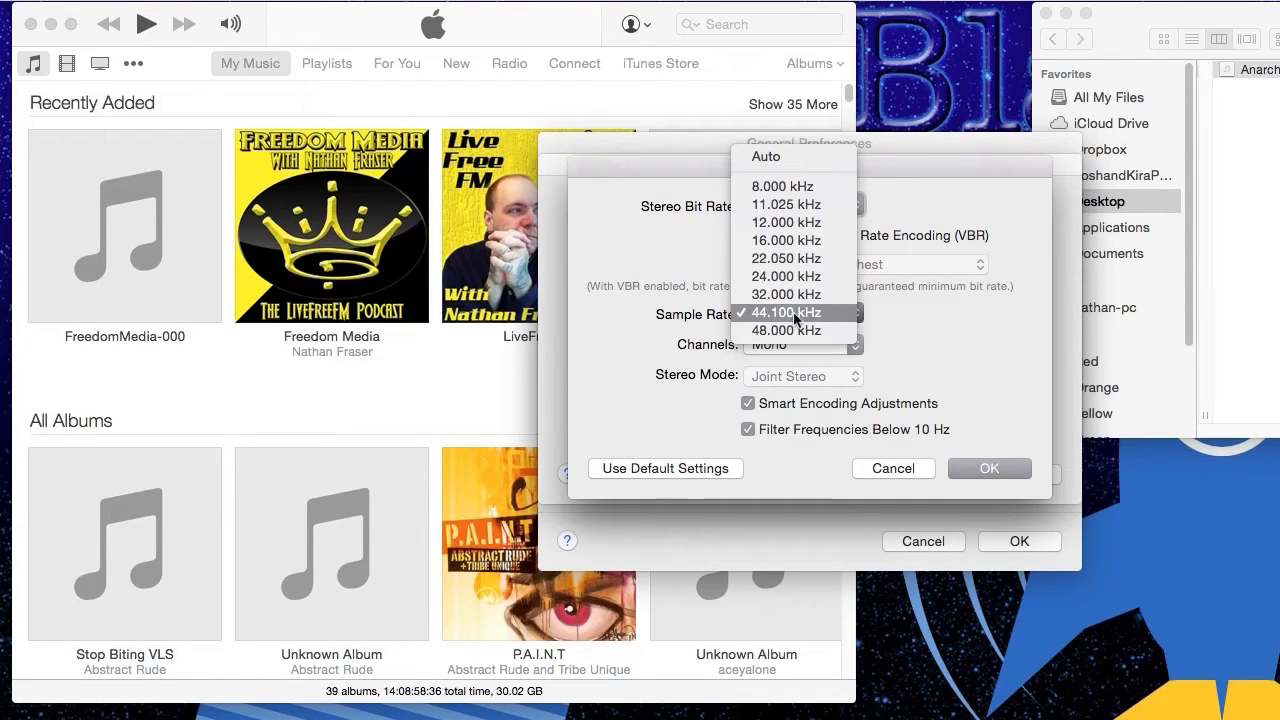
left_click(795, 315)
left_click(773, 344)
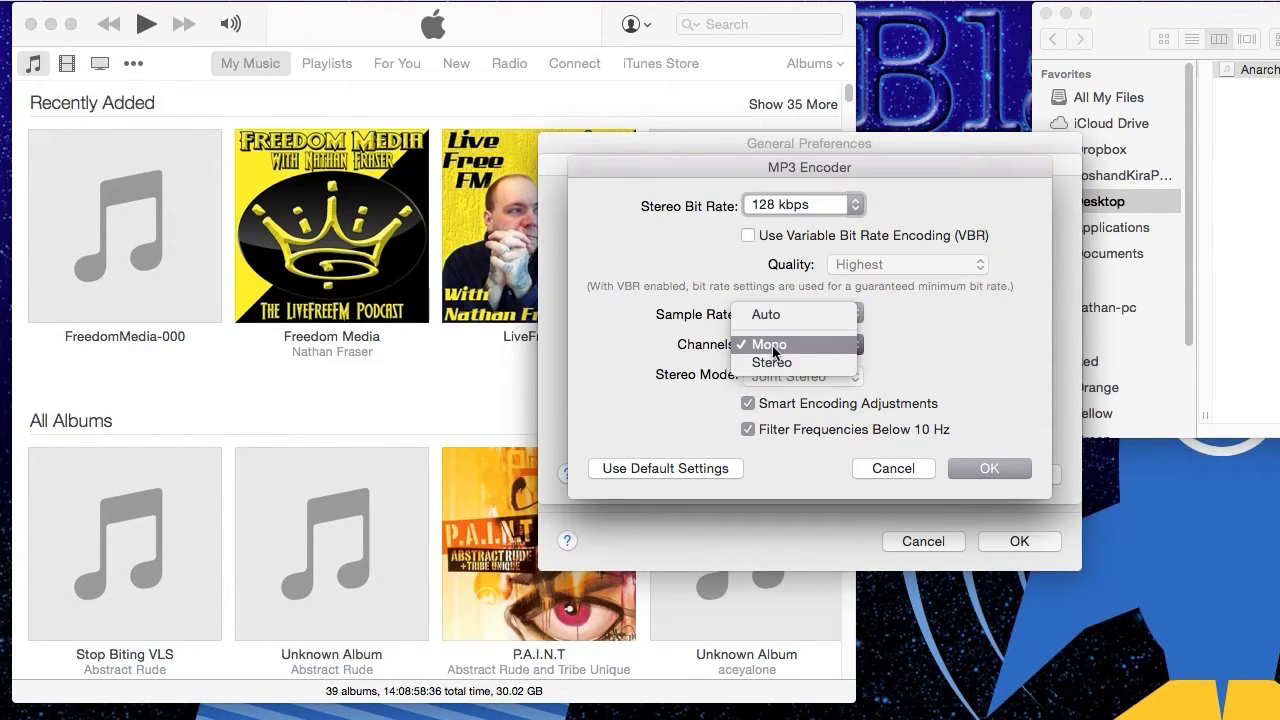
left_click(772, 345)
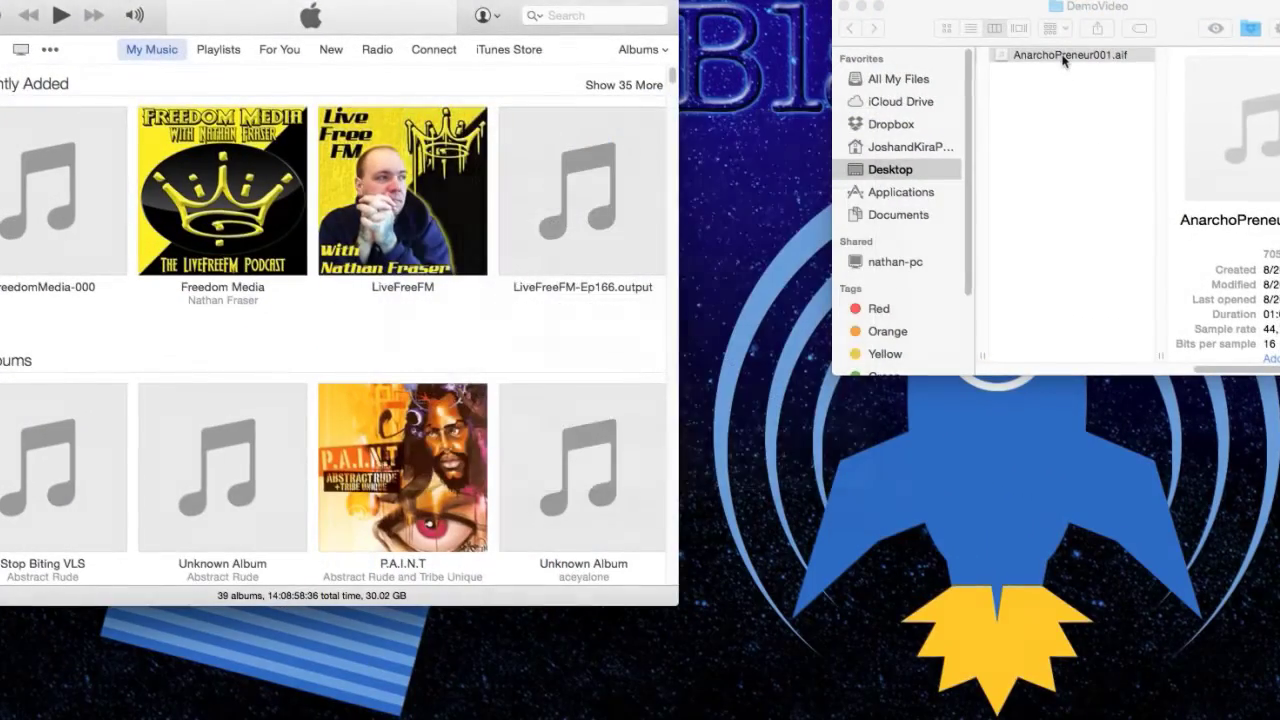
Add AnarchoPreneur001.aif from the DemoVideo folder to the iTunes library and create an MP3 version of it.
left_click(1062, 58)
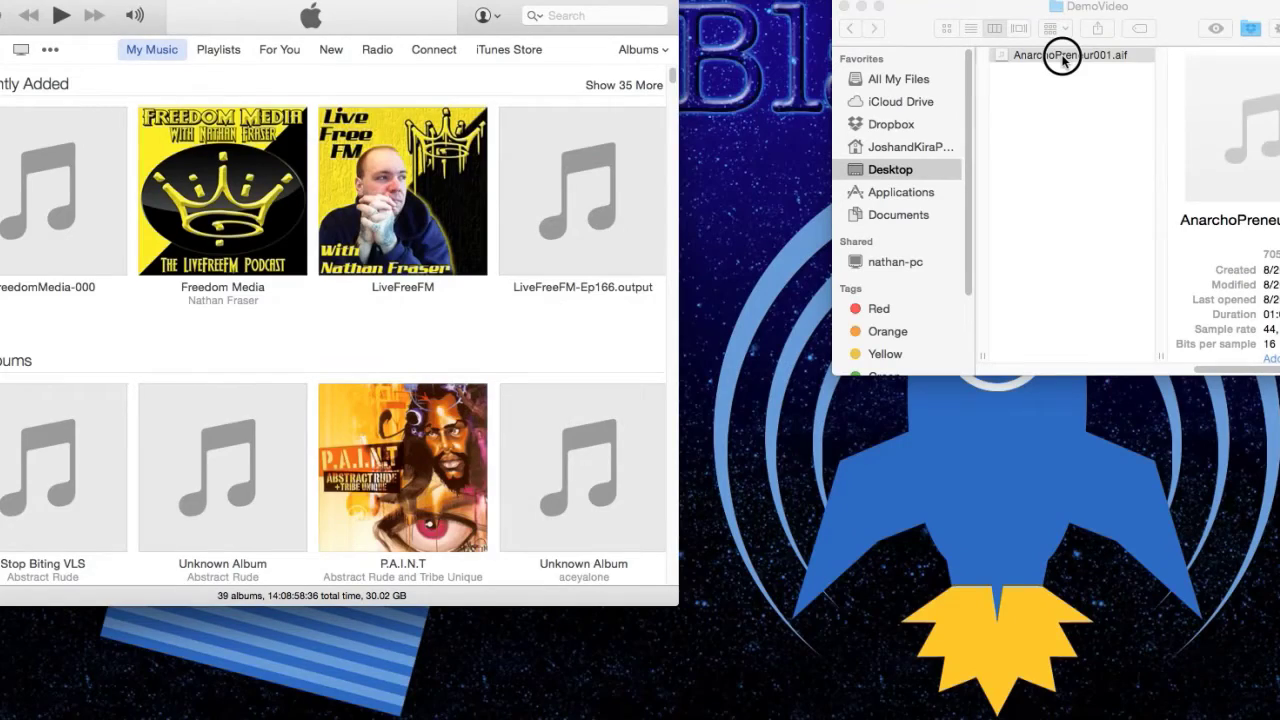
left_click_drag(1062, 58, 19, 181)
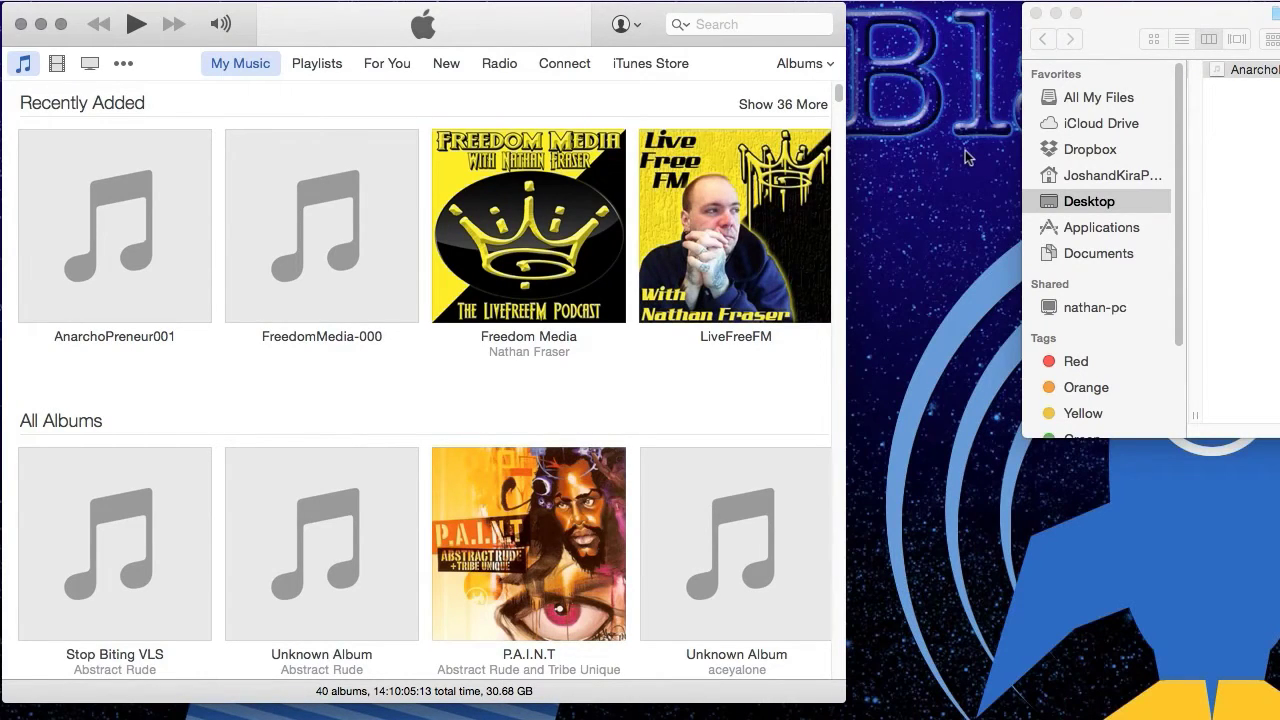
left_click(145, 226)
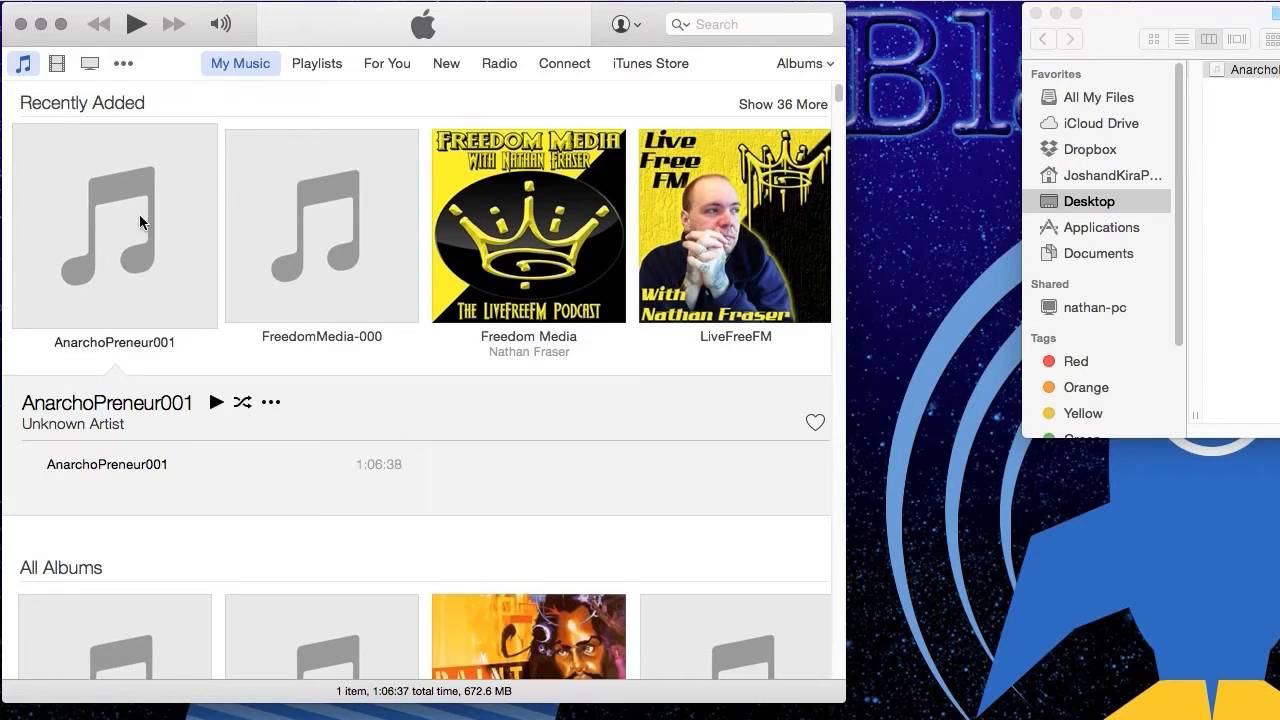
right_click(64, 404)
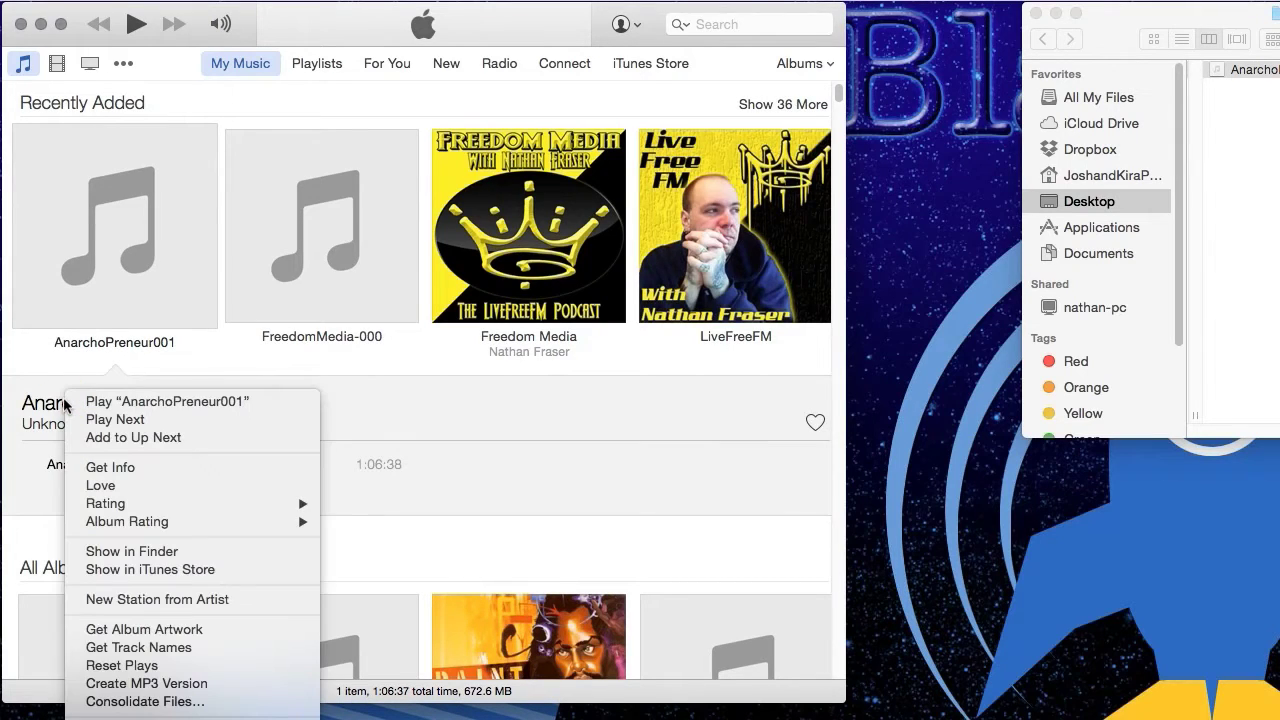
left_click(112, 683)
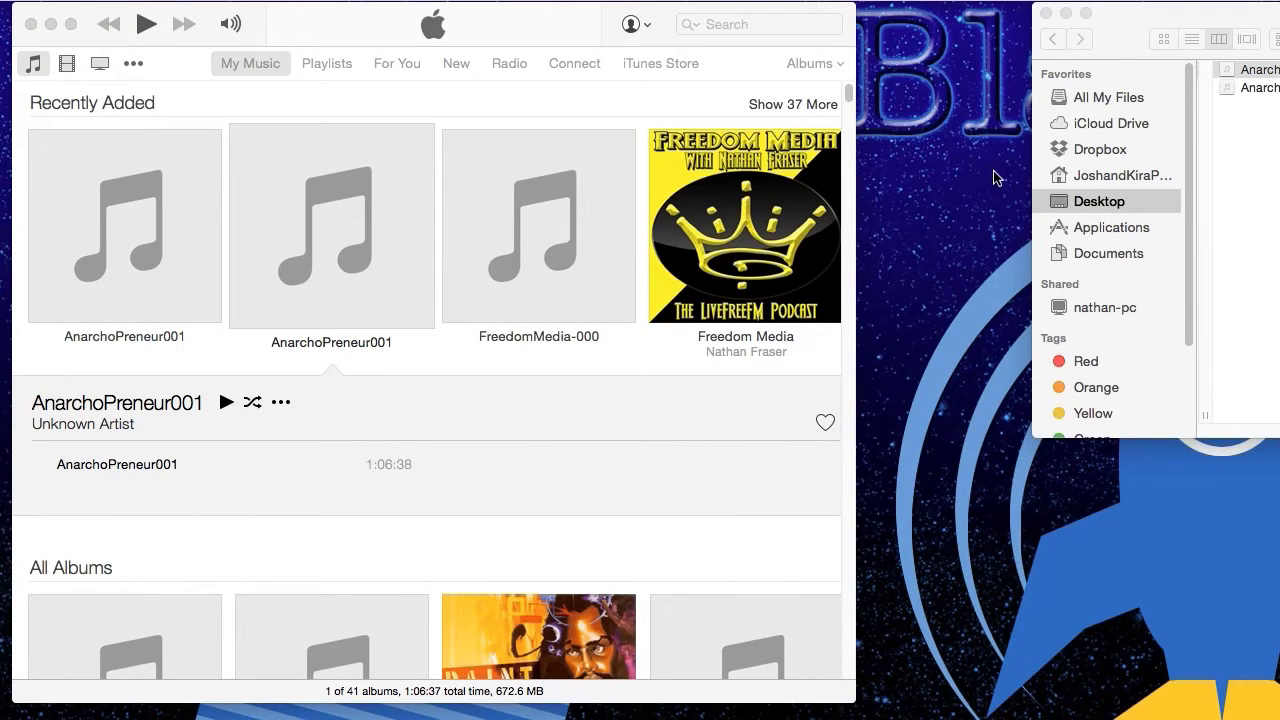
Reveal the newly converted AnarchoPreneur001 track in Finder and compare the file details of the MP3 and AIF versions.
left_click(118, 224)
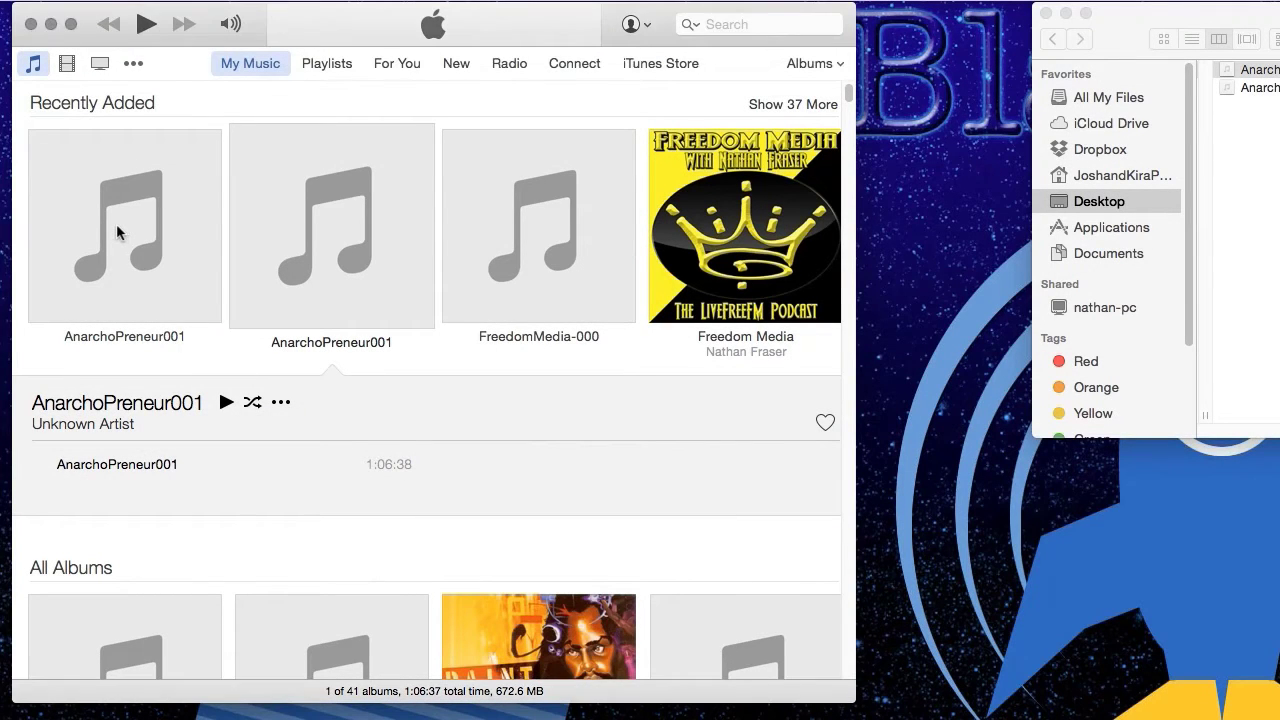
left_click(116, 228)
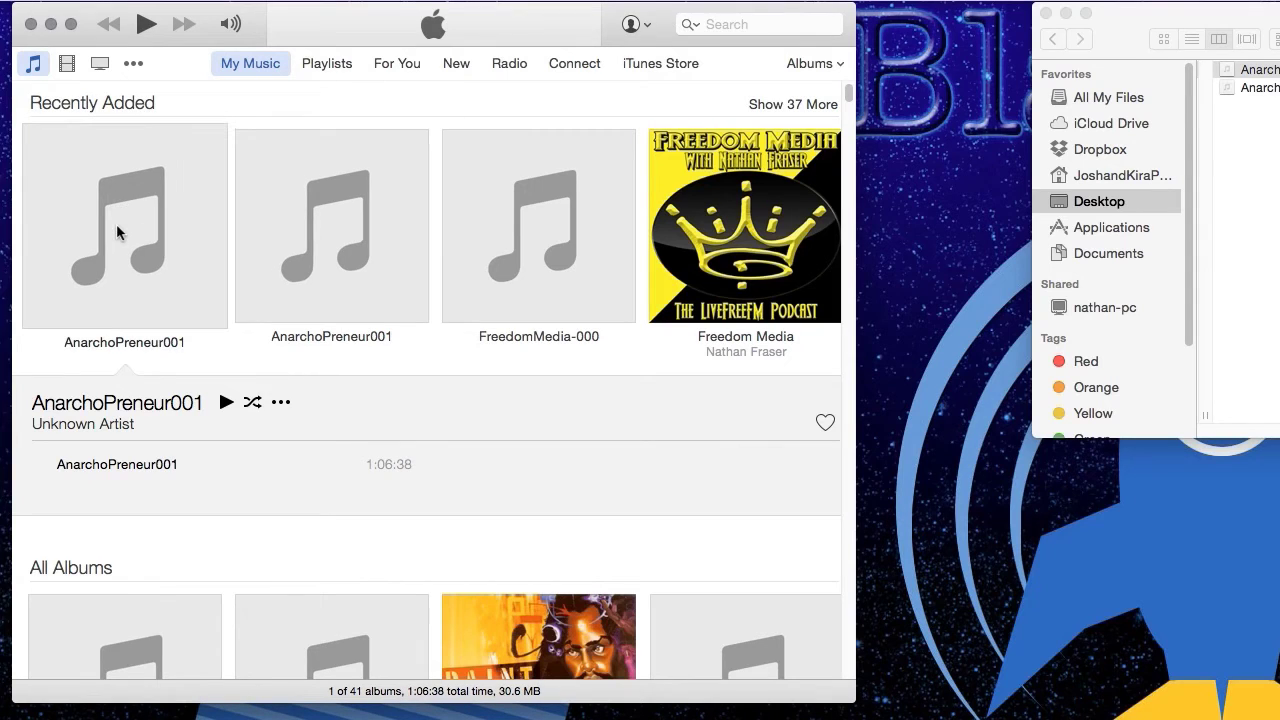
right_click(115, 229)
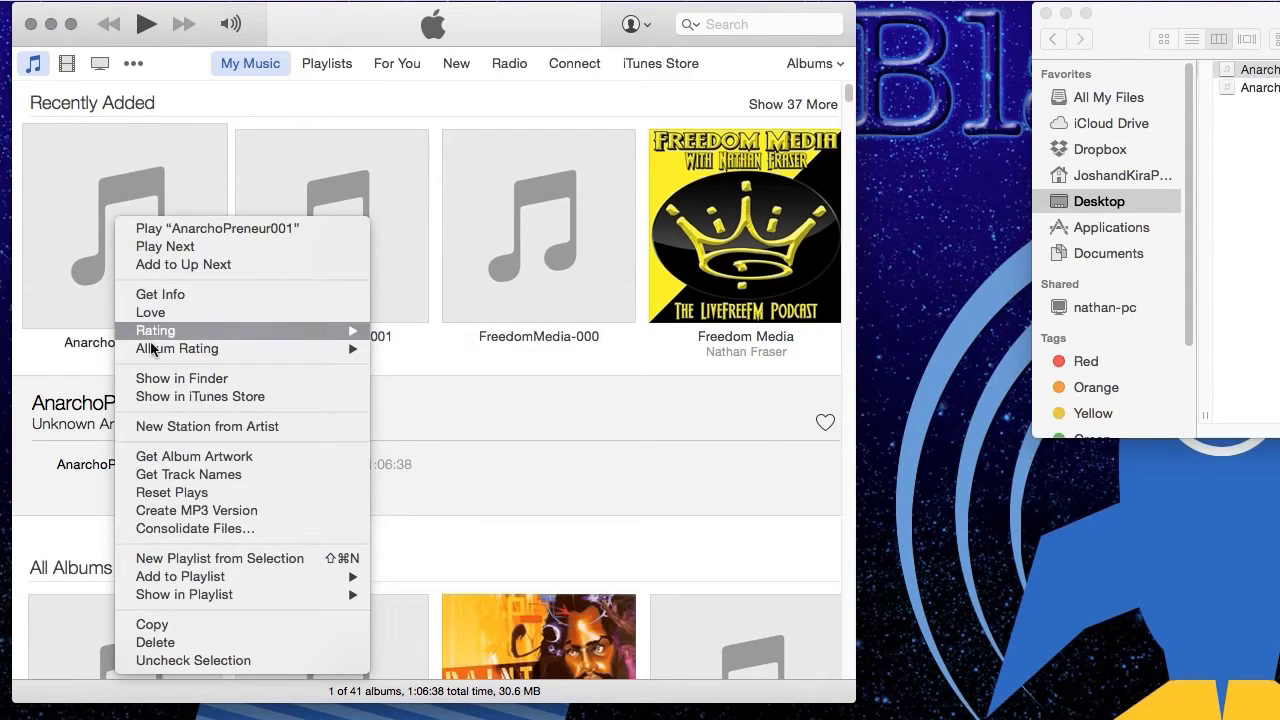
left_click(191, 379)
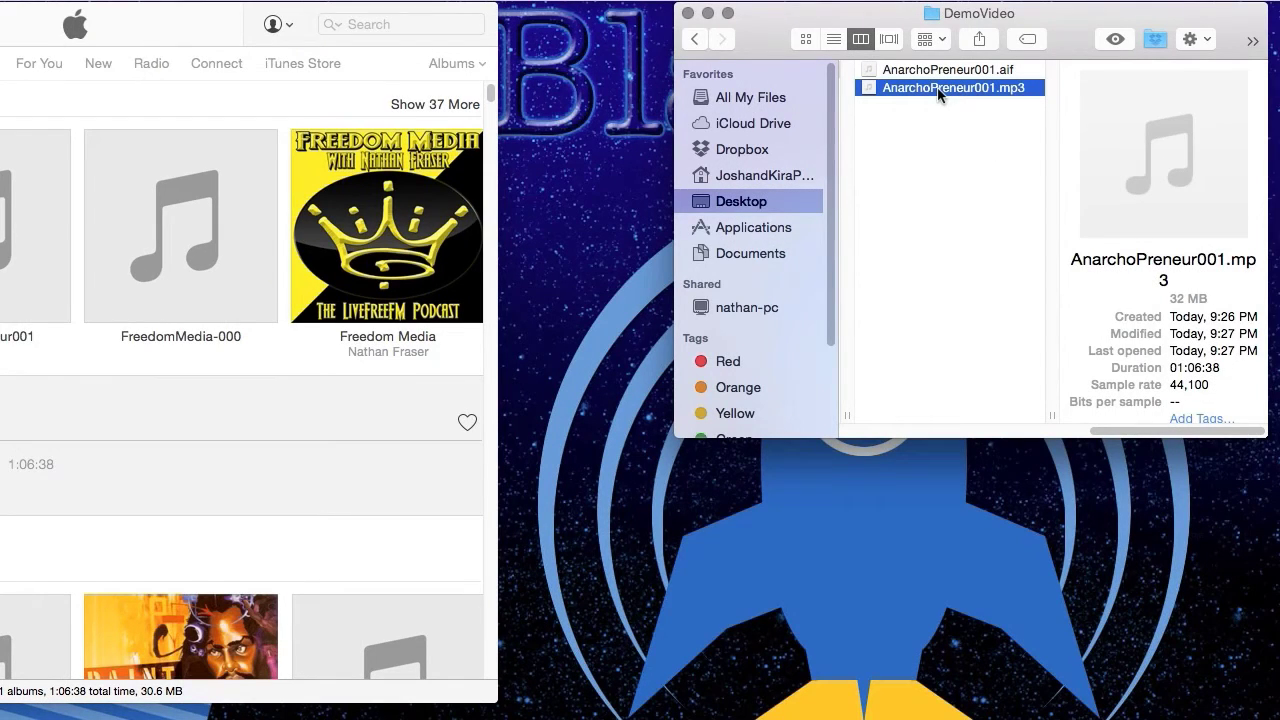
left_click(936, 70)
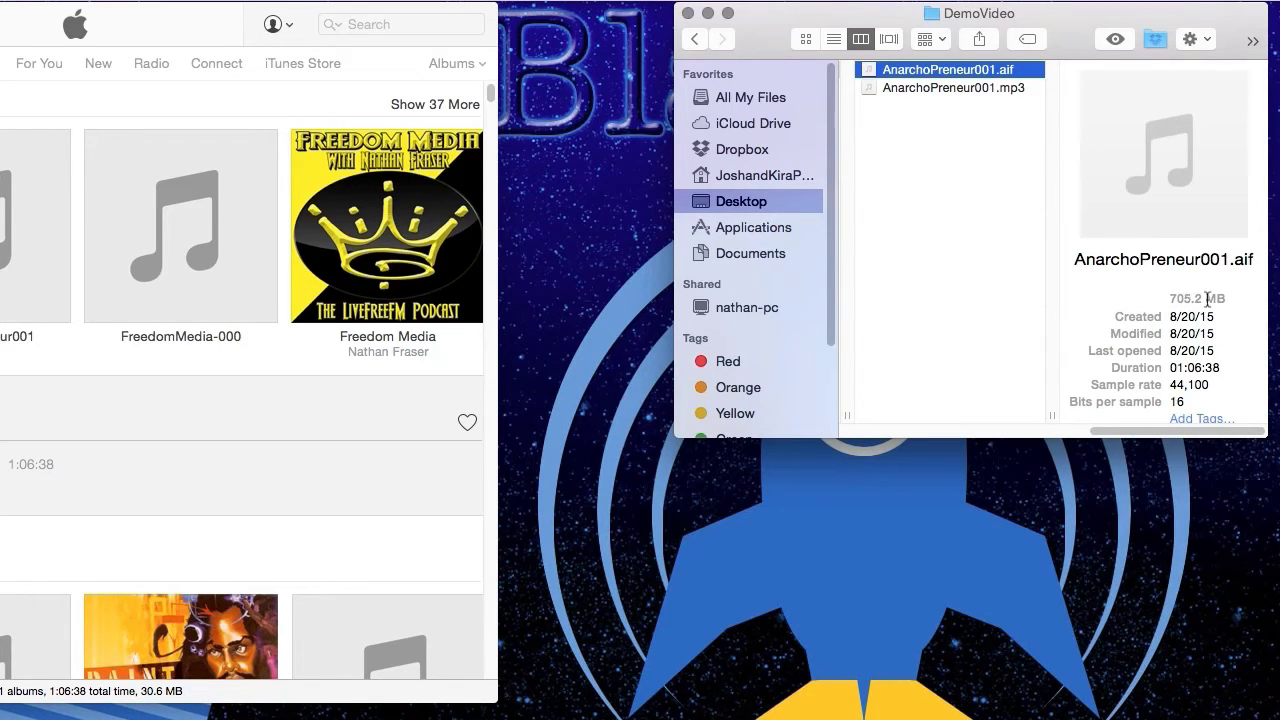
left_click(962, 88)
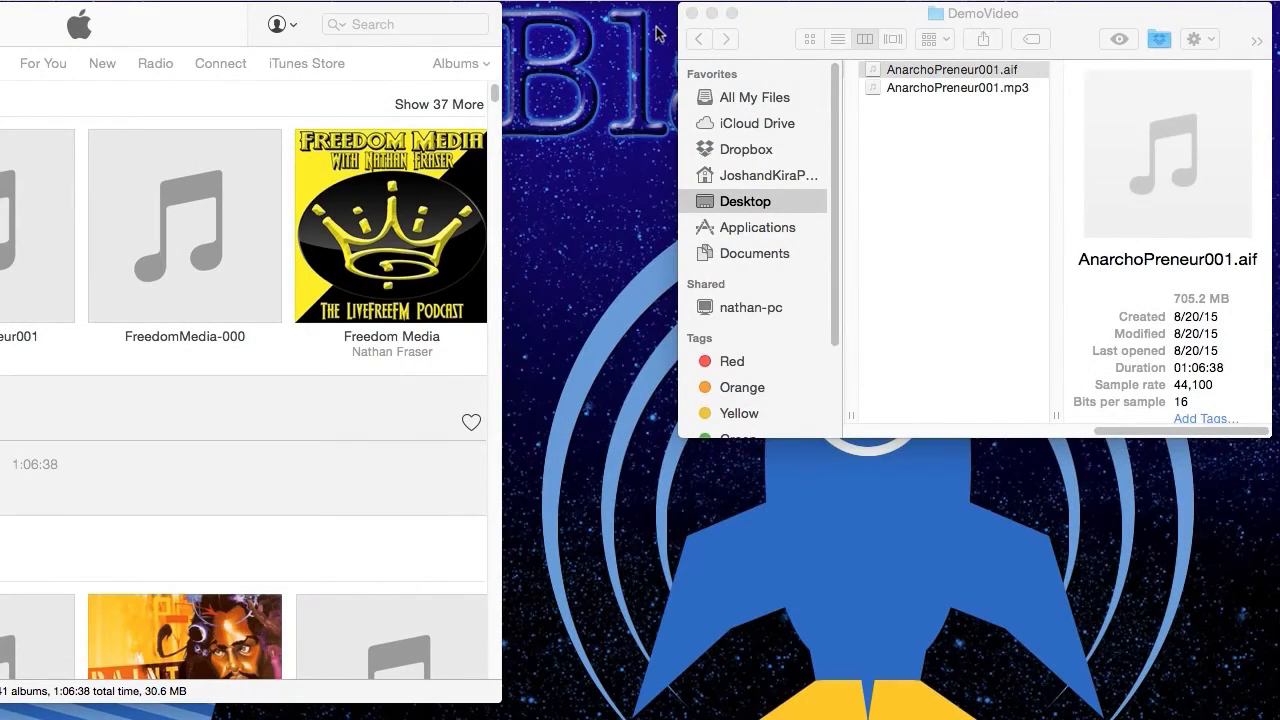
Listen to the start of AnarchoPreneur001.aif in a Quick Look preview, and close the preview.
left_click(903, 62)
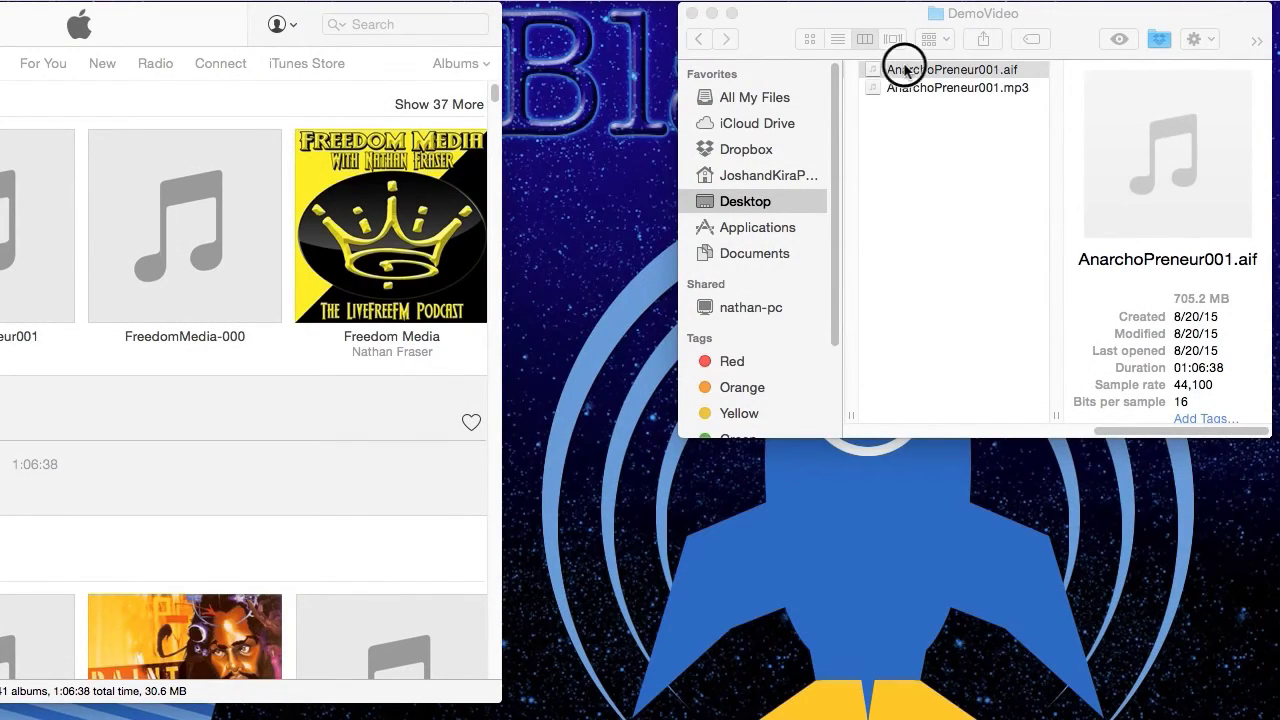
key("Return")
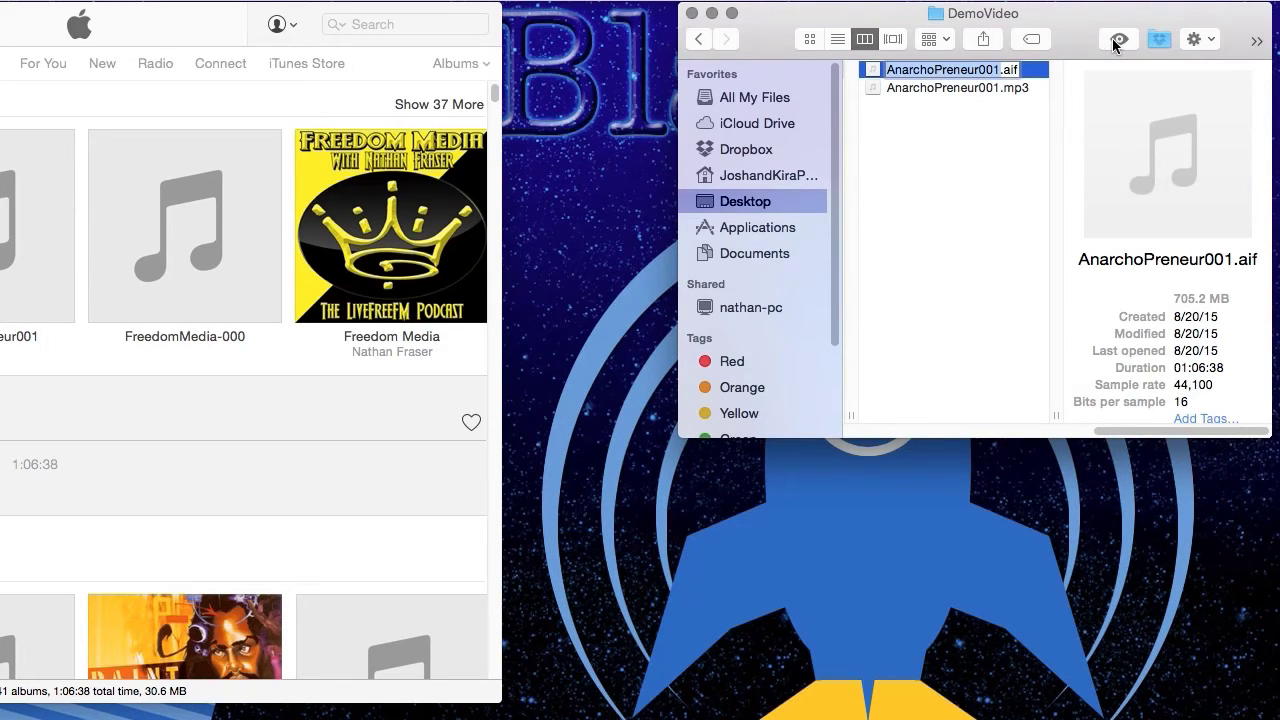
left_click(1117, 38)
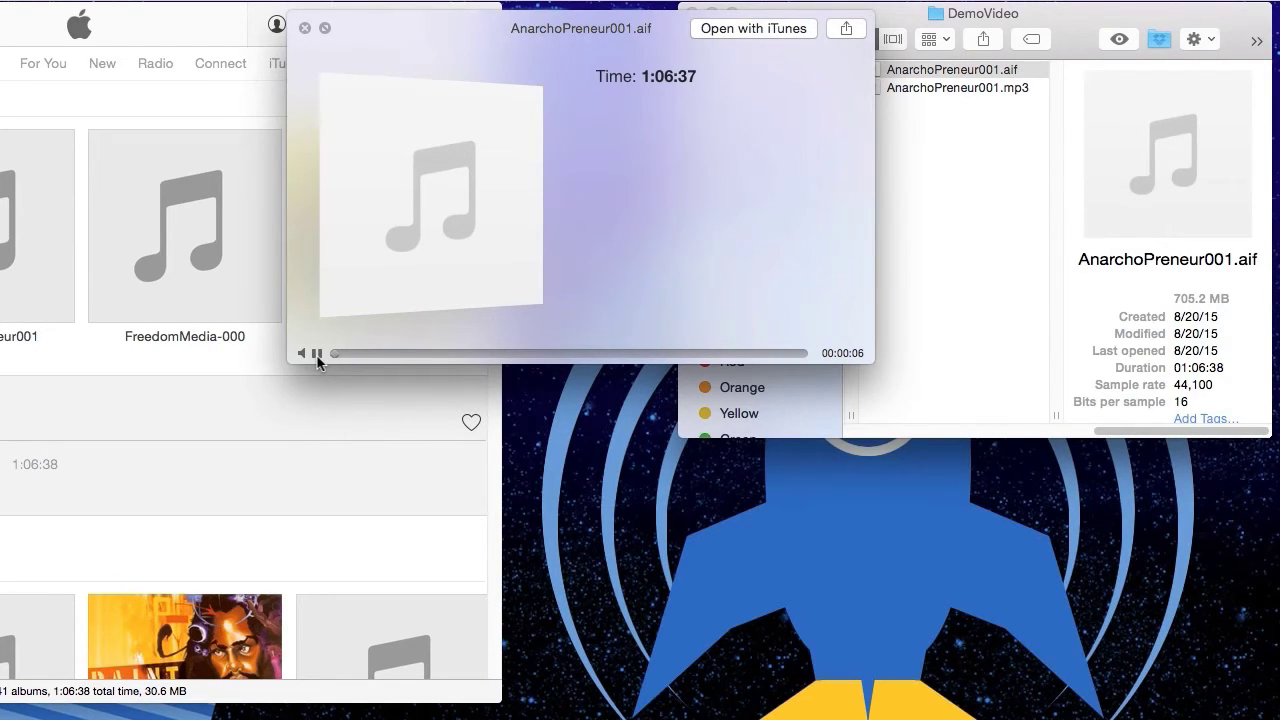
left_click(304, 29)
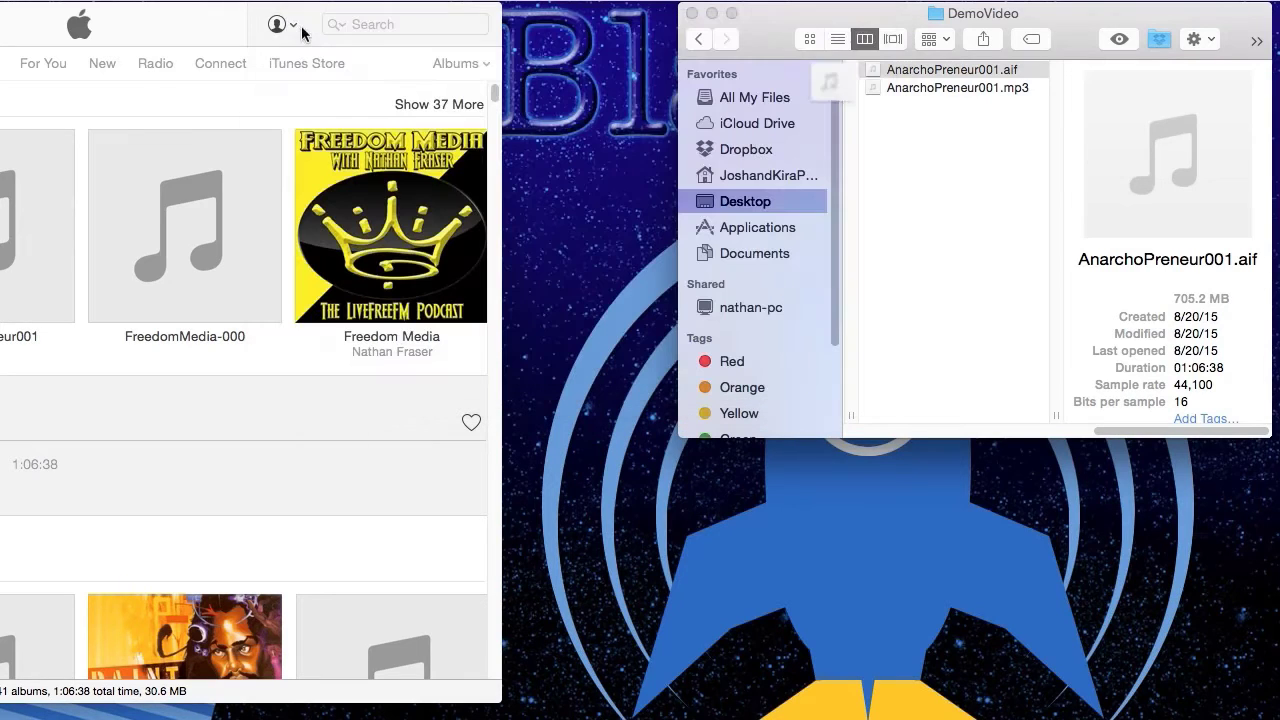
Listen to AnarchoPreneur001.mp3 in Quick Look, close the preview, and check the AIF's file size for comparison.
left_click(958, 88)
left_click(1119, 39)
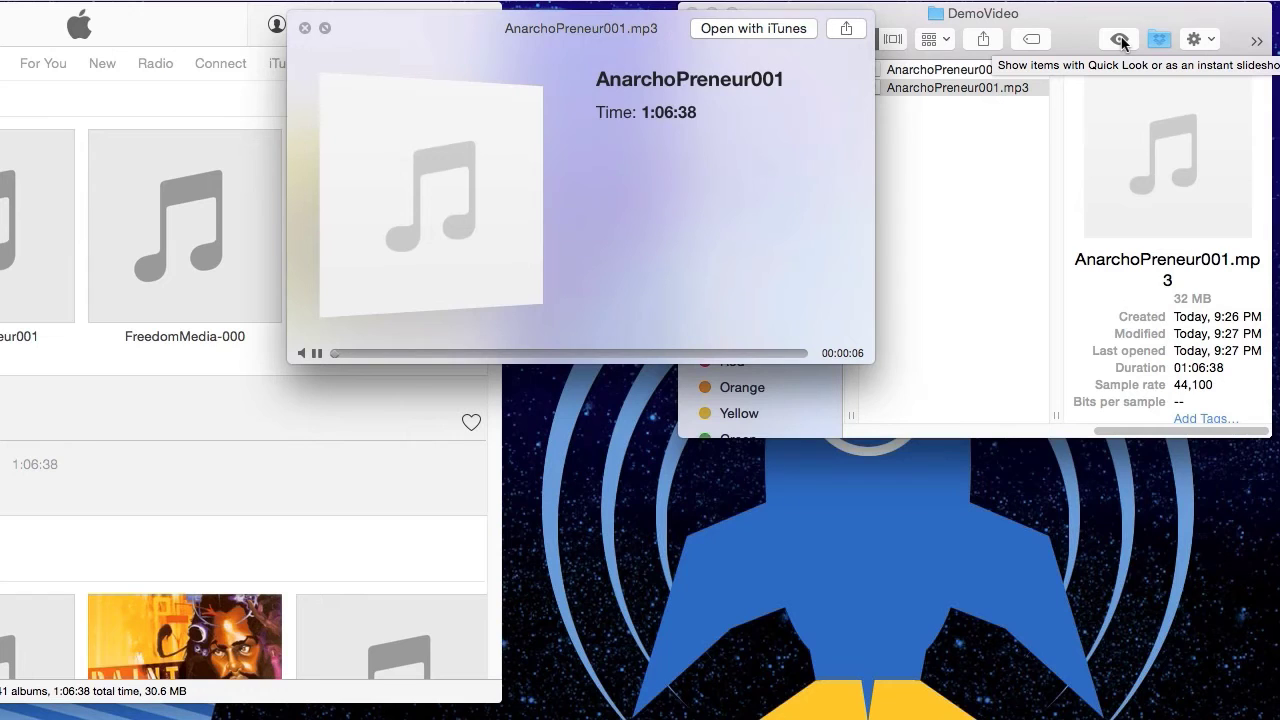
left_click(305, 29)
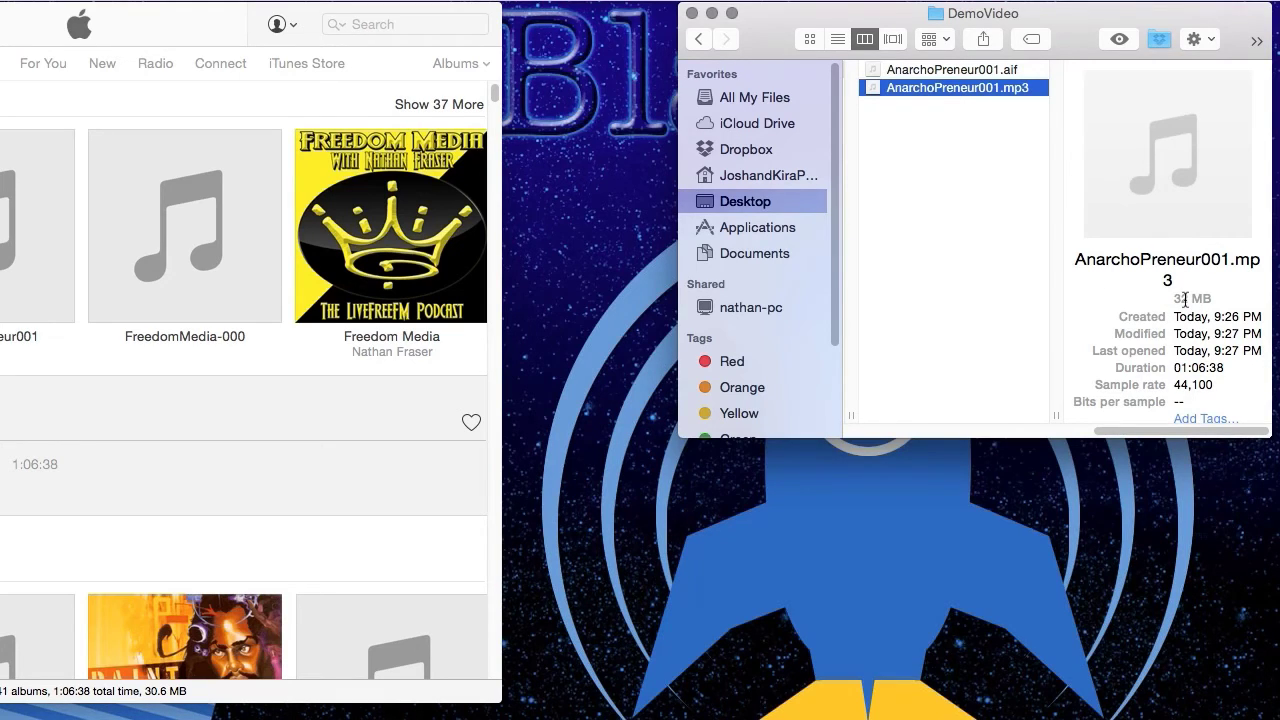
left_click(940, 70)
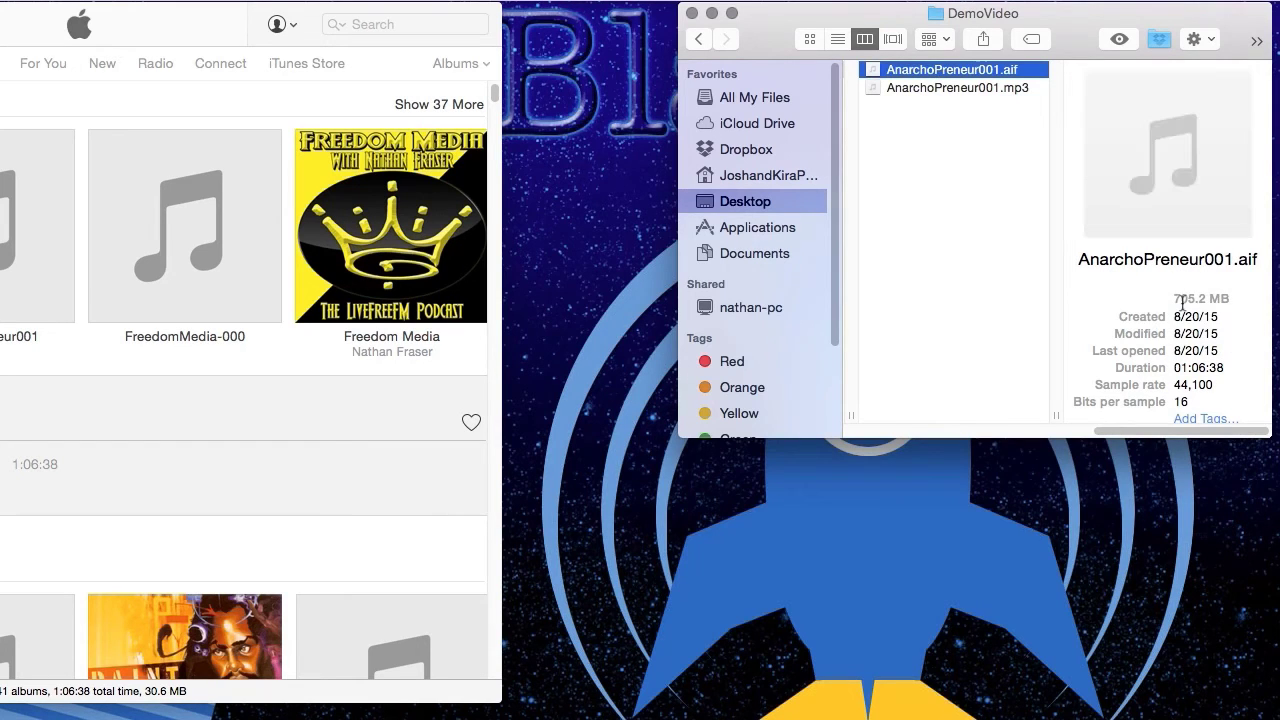